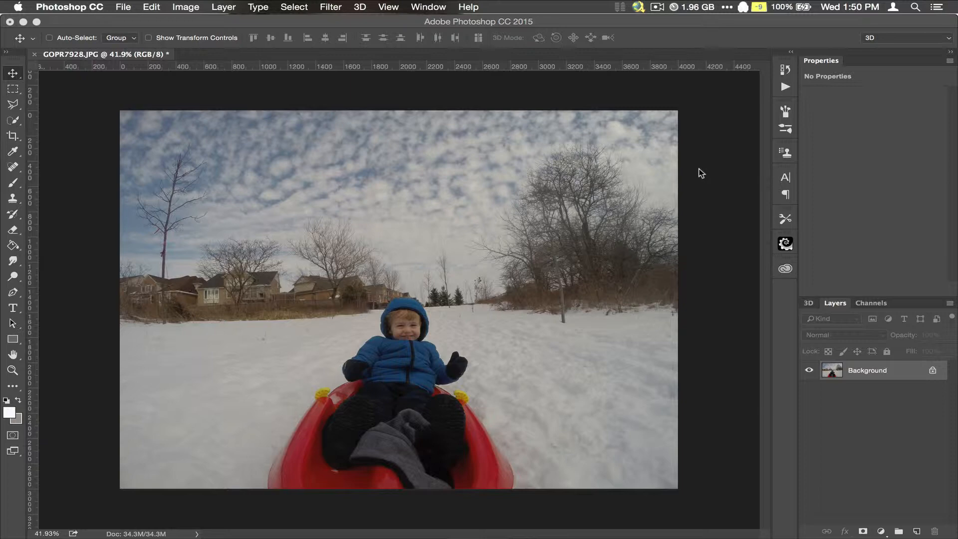
Step: Duplicate the Background layer and open the copy in the Camera Raw Filter
click(698, 204)
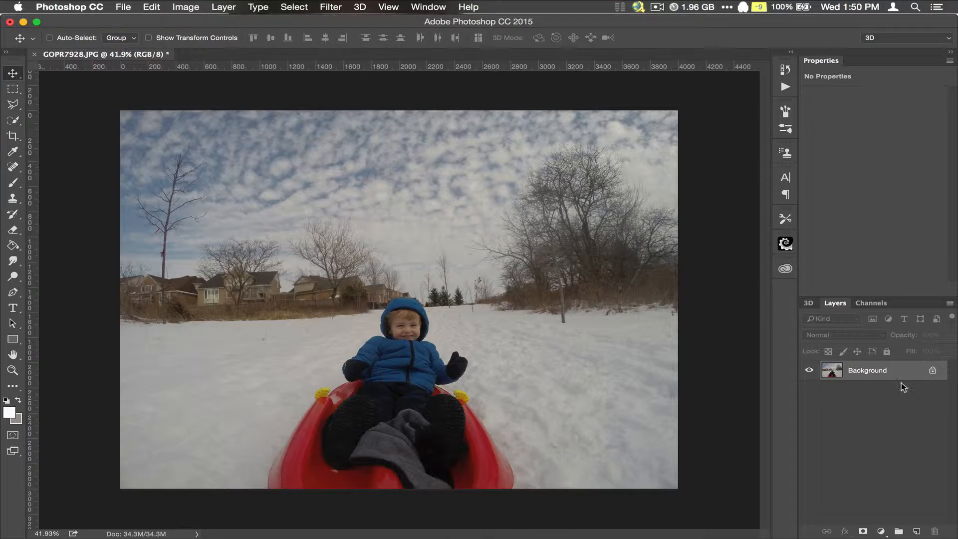
key(super+j)
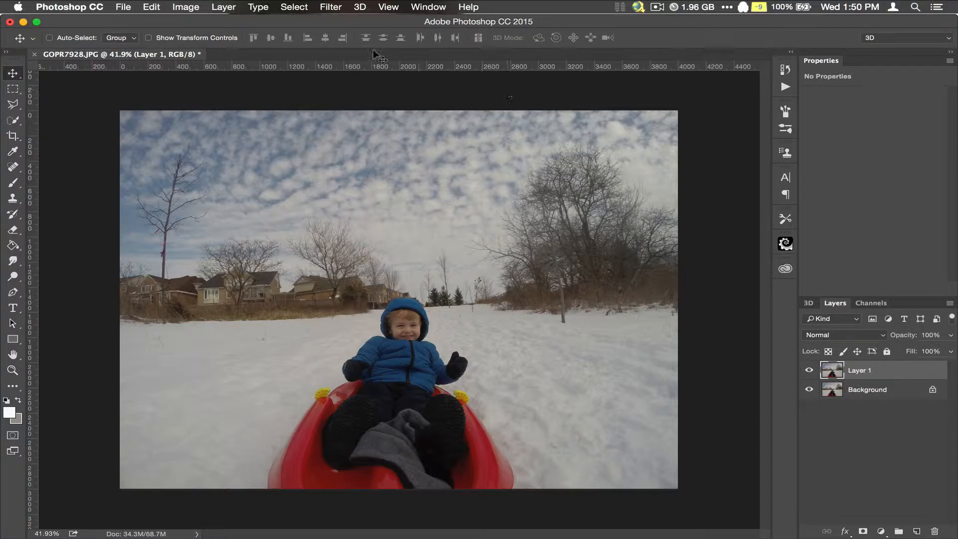
click(331, 8)
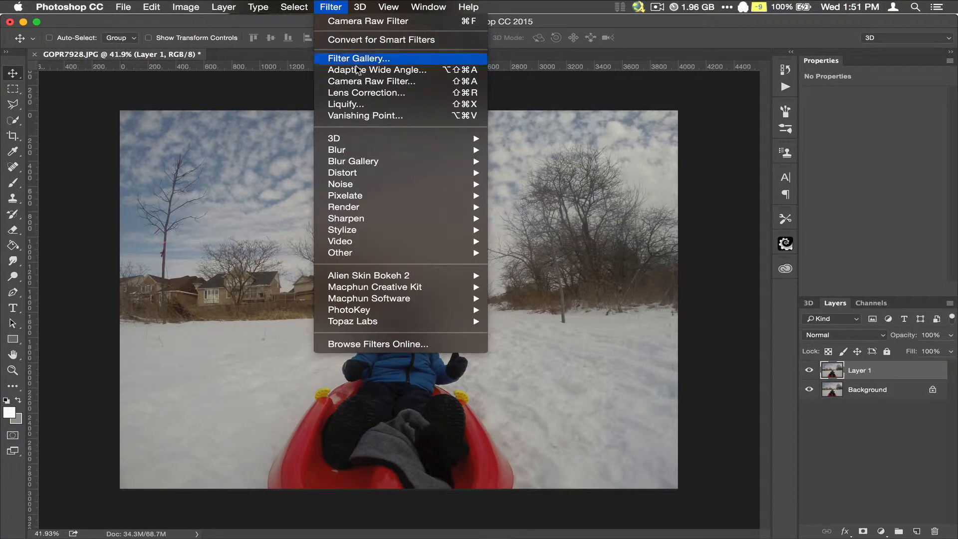
click(383, 86)
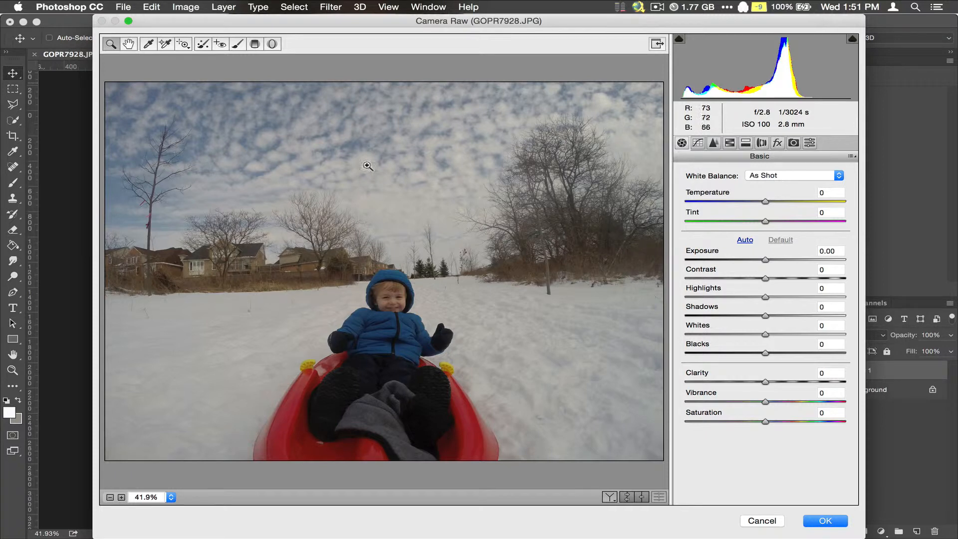
Step: Try negative and strong positive Dehaze on the snow photo, settling on an amount of +29
click(778, 145)
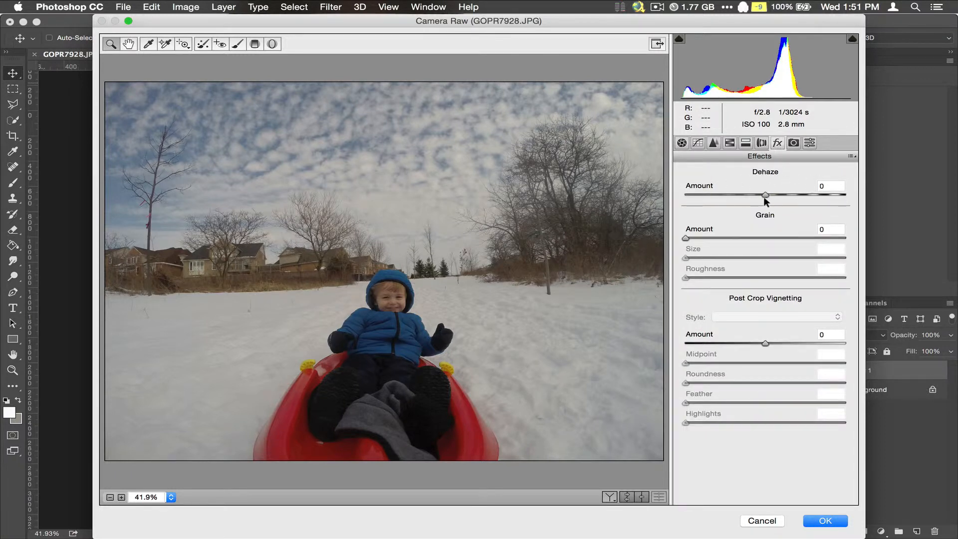
drag(760, 190, 749, 190)
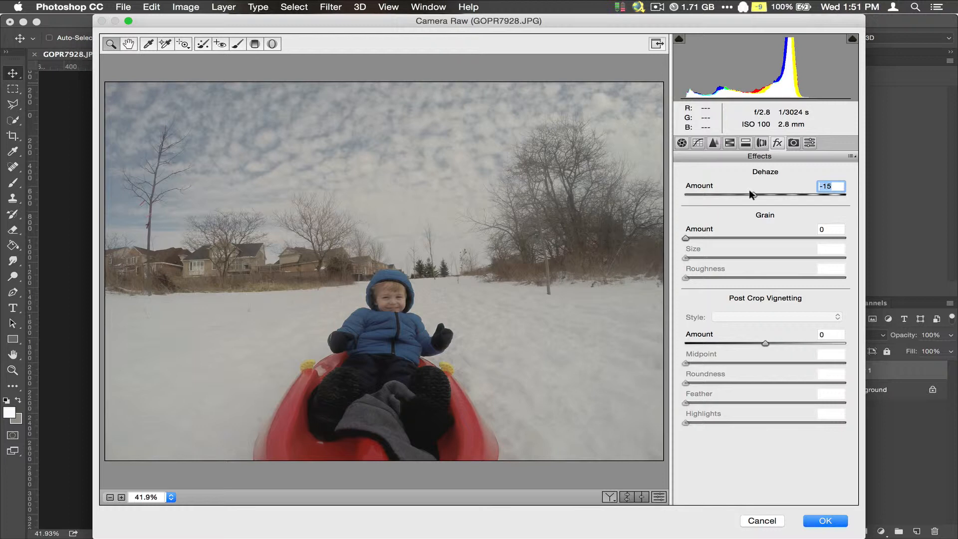
double_click(750, 189)
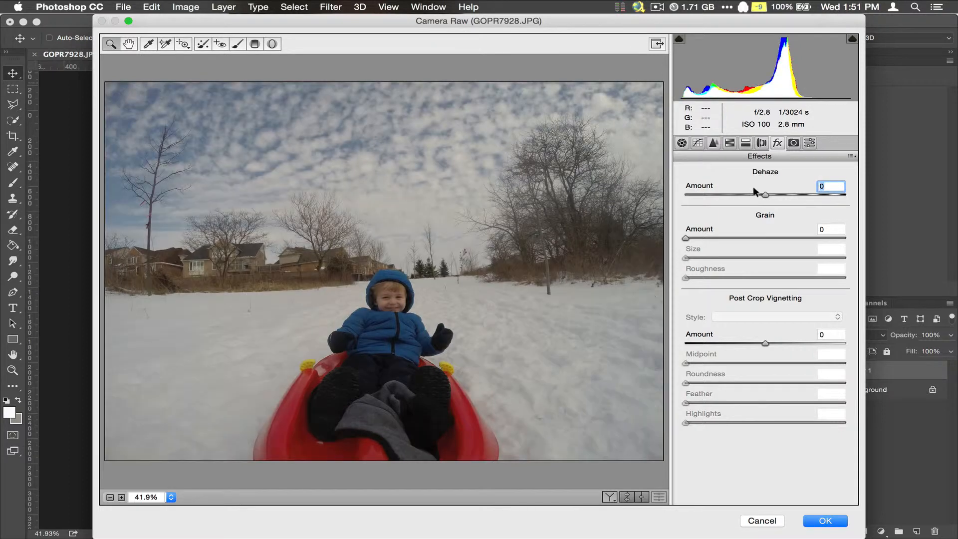
drag(761, 193, 804, 194)
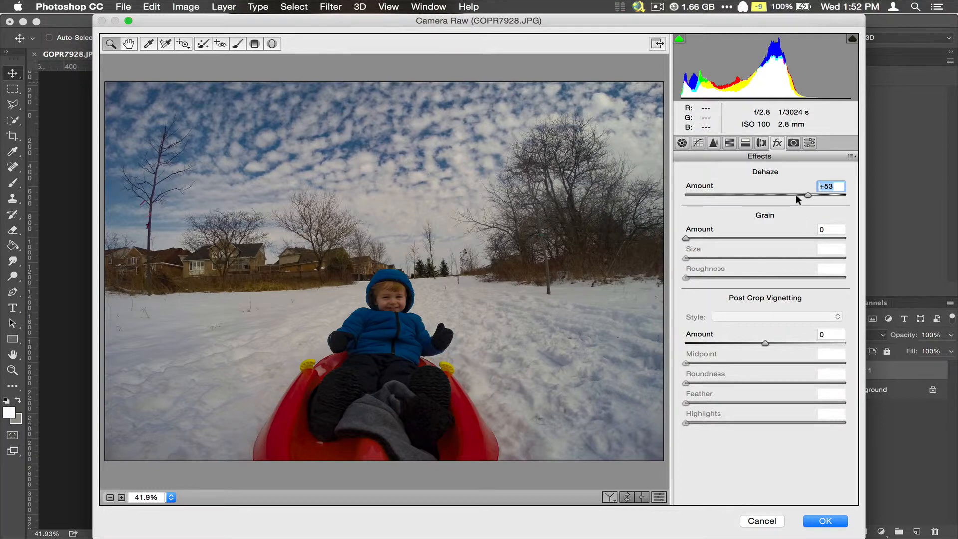
drag(800, 189, 781, 189)
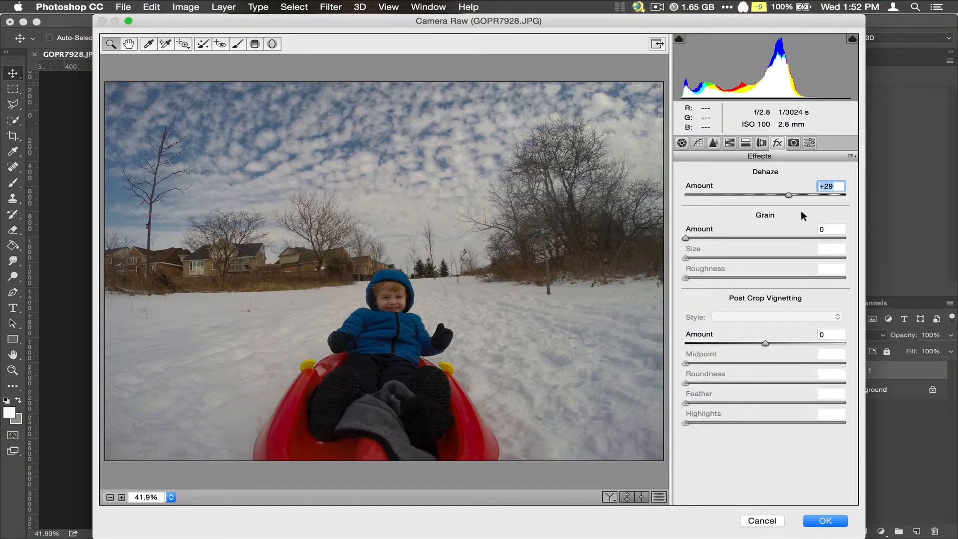
Step: Adjust the photo's basic tones with Exposure +0.25, Highlights -62 and Whites +56
click(681, 143)
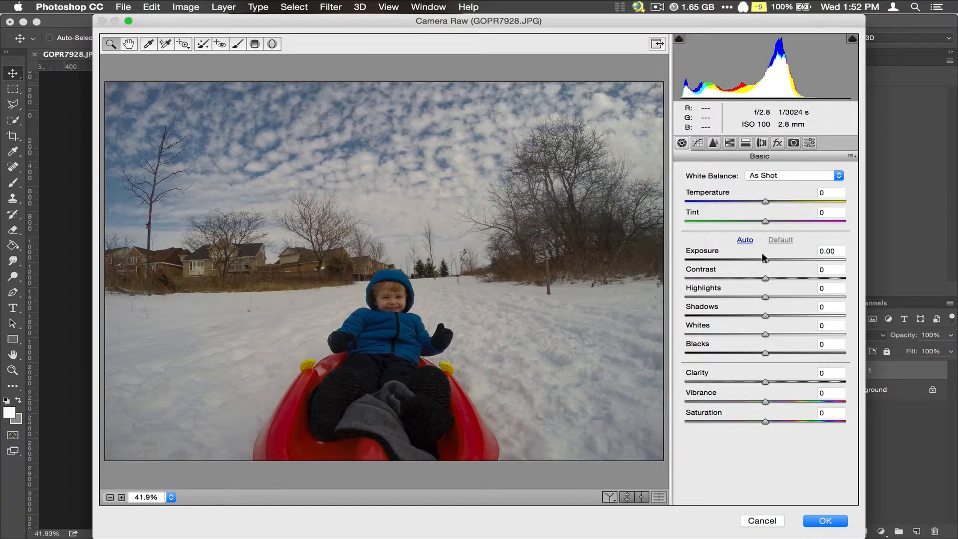
drag(763, 254, 766, 253)
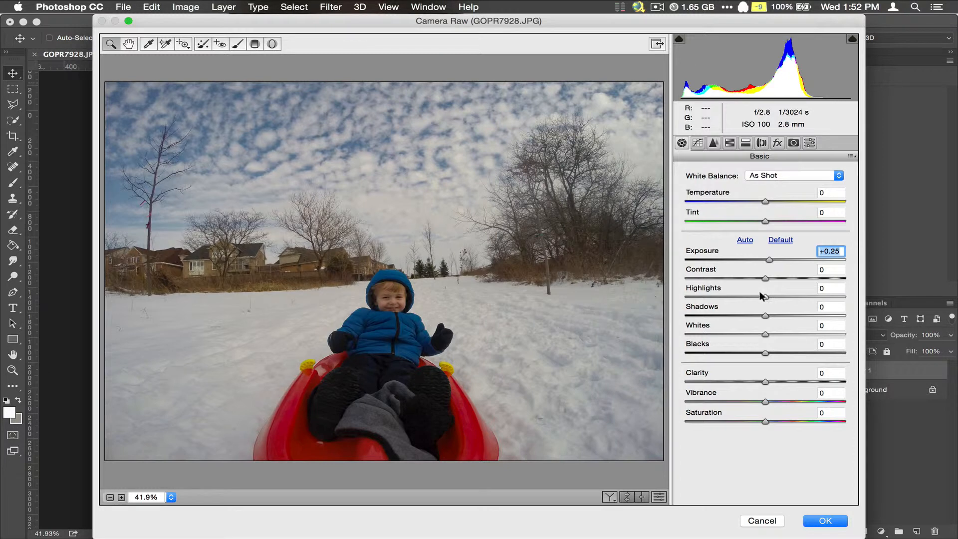
drag(763, 294, 736, 295)
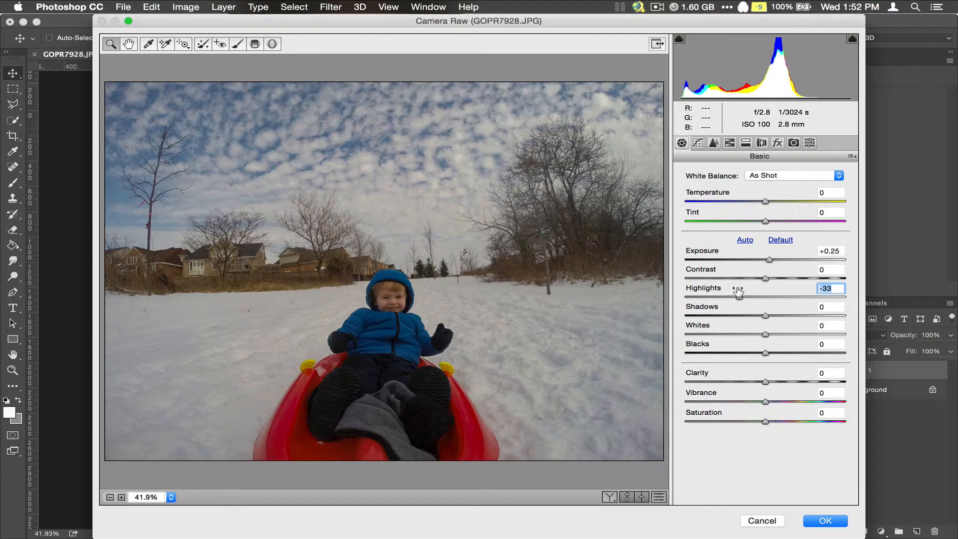
drag(738, 297, 727, 293)
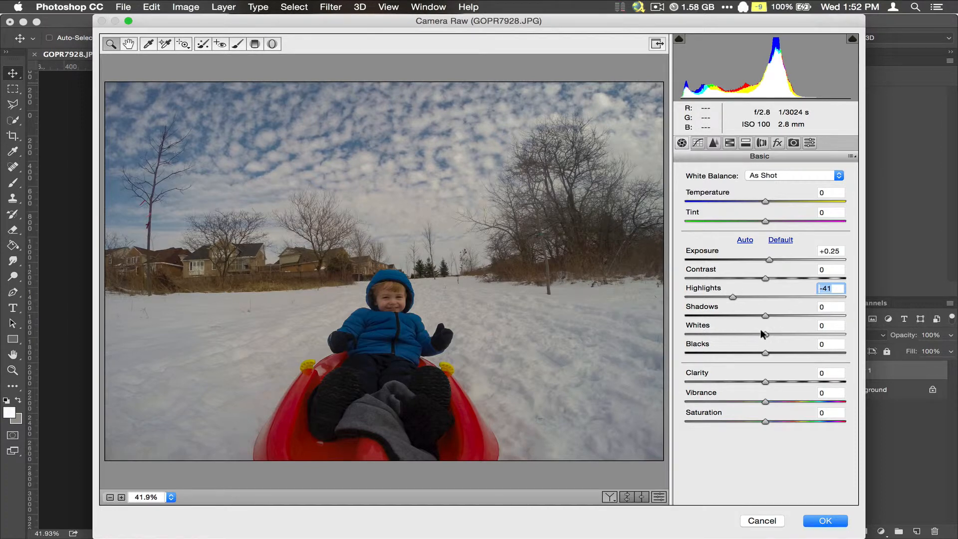
drag(760, 330, 805, 326)
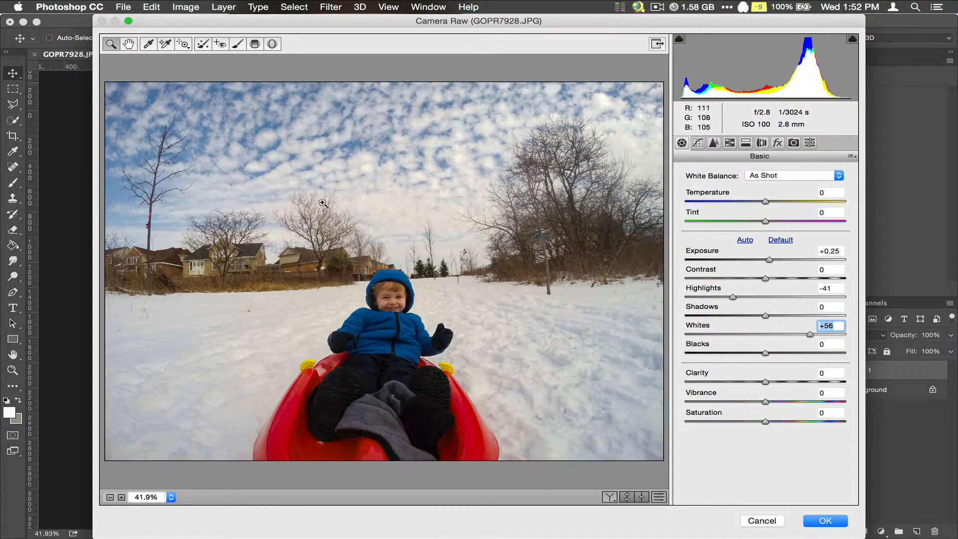
mouse_move(726, 291)
mouse_down()
mouse_move(705, 294)
mouse_move(759, 292)
mouse_move(706, 288)
mouse_move(717, 291)
mouse_up()
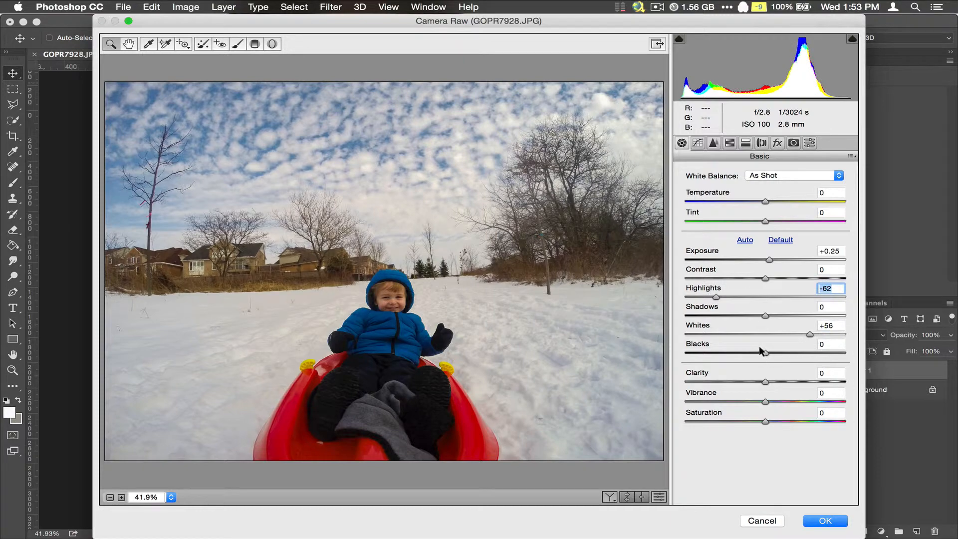
Step: Set Blacks to -1, Clarity to +6 and Vibrance to -10, and apply the Camera Raw adjustments
drag(760, 348, 763, 376)
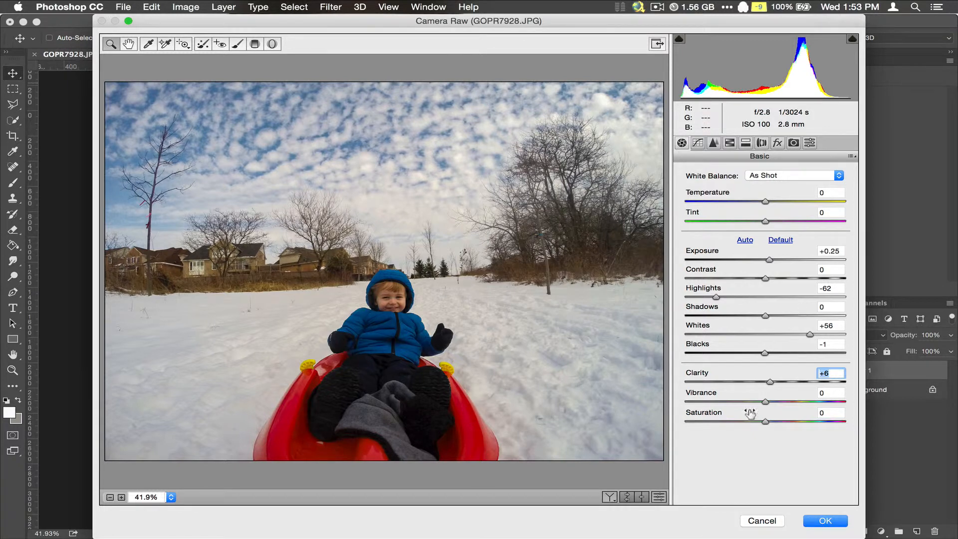
drag(759, 398, 750, 397)
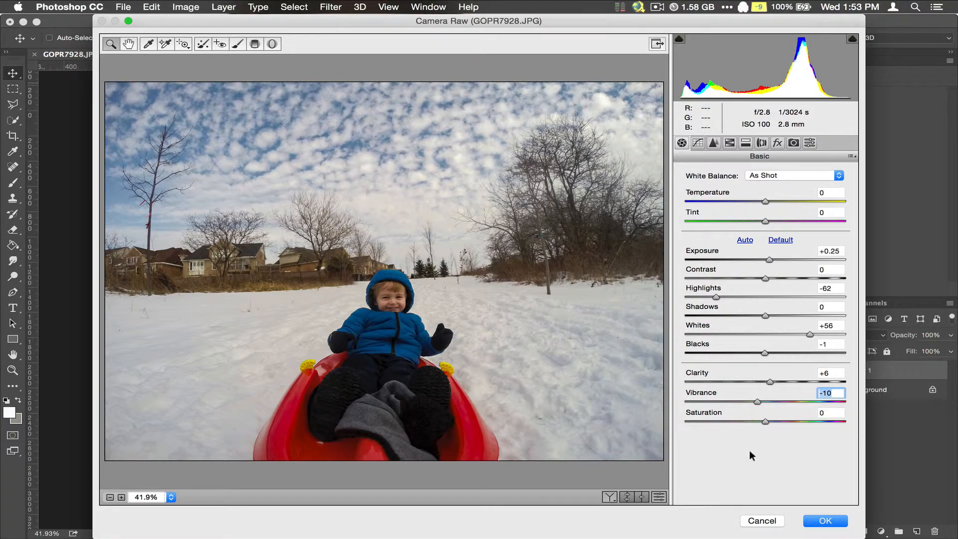
click(829, 519)
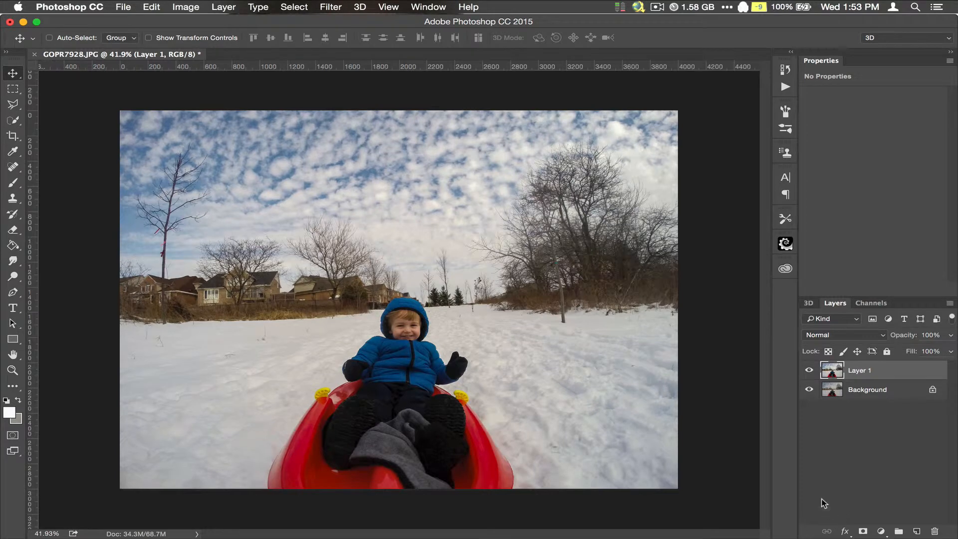
Step: Toggle the visibility of Layer 1 repeatedly to compare the adjusted photo with the original
click(809, 370)
click(809, 370)
click(809, 370)
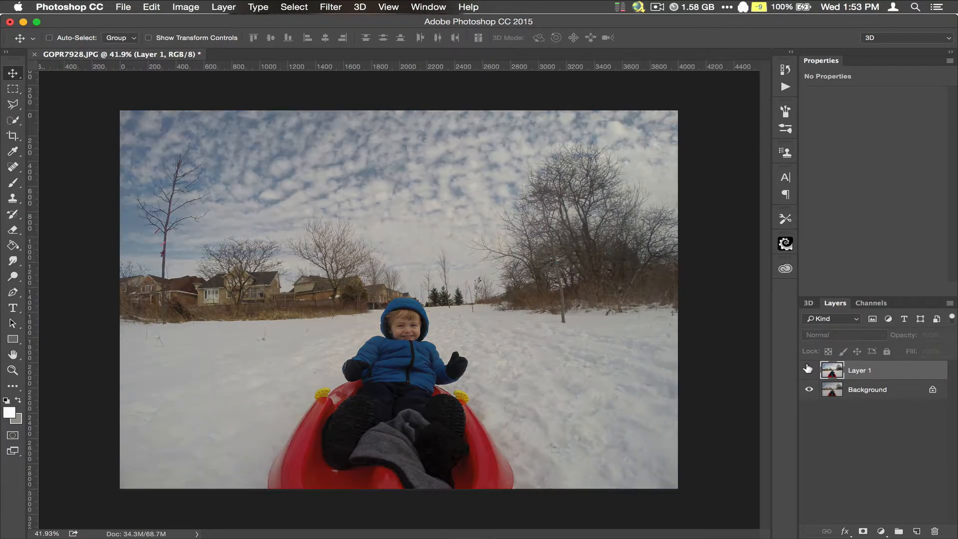
click(809, 370)
click(809, 370)
click(808, 369)
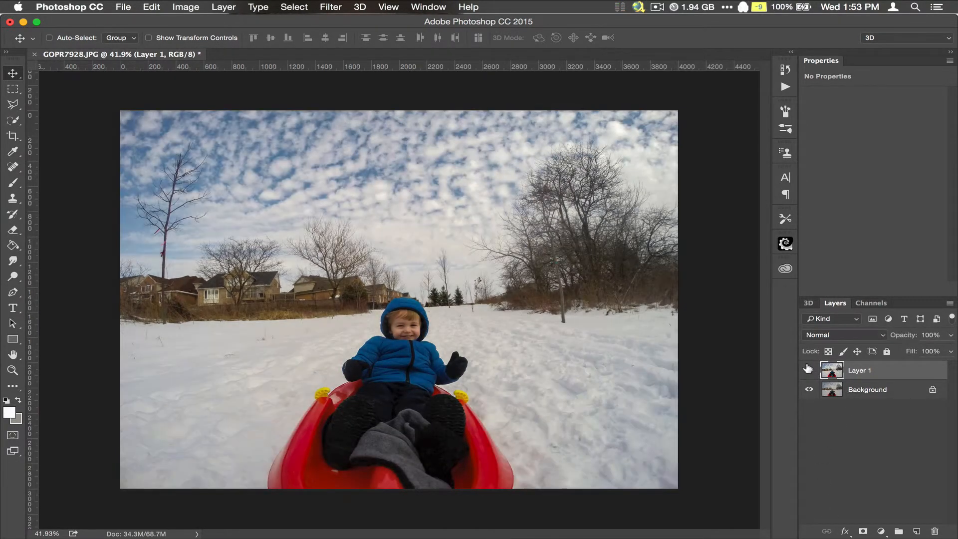
click(808, 370)
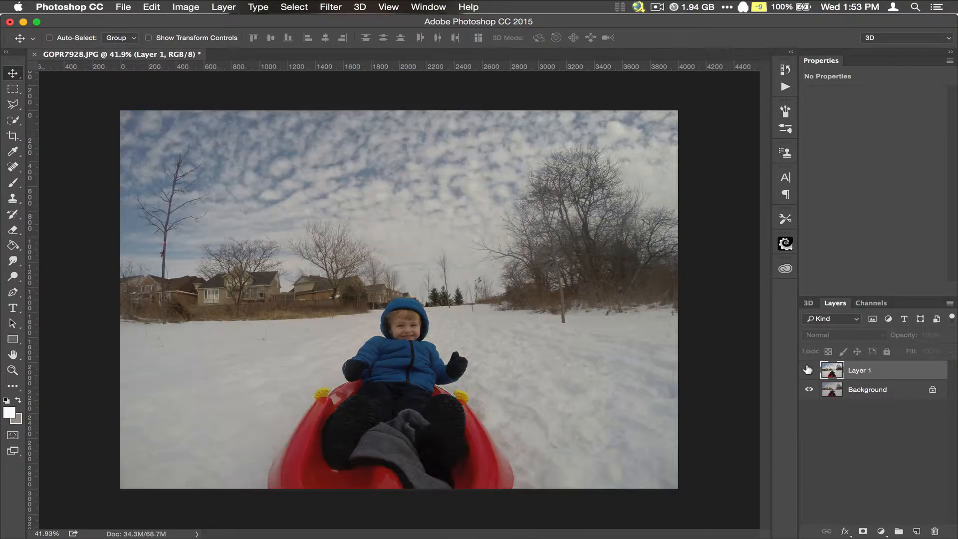
click(808, 369)
Step: Check the available filters with no layer selected, and make Layer 1 the active layer again
click(835, 416)
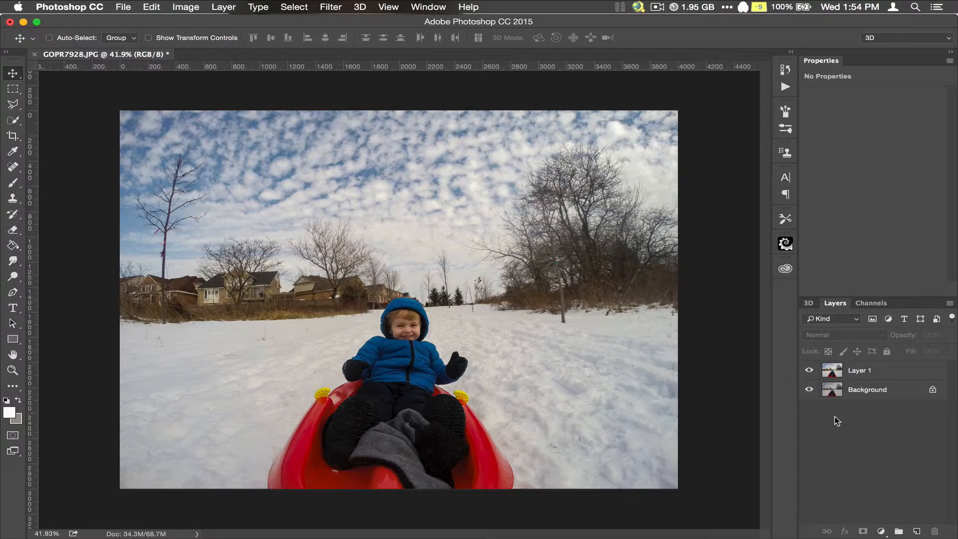
click(330, 7)
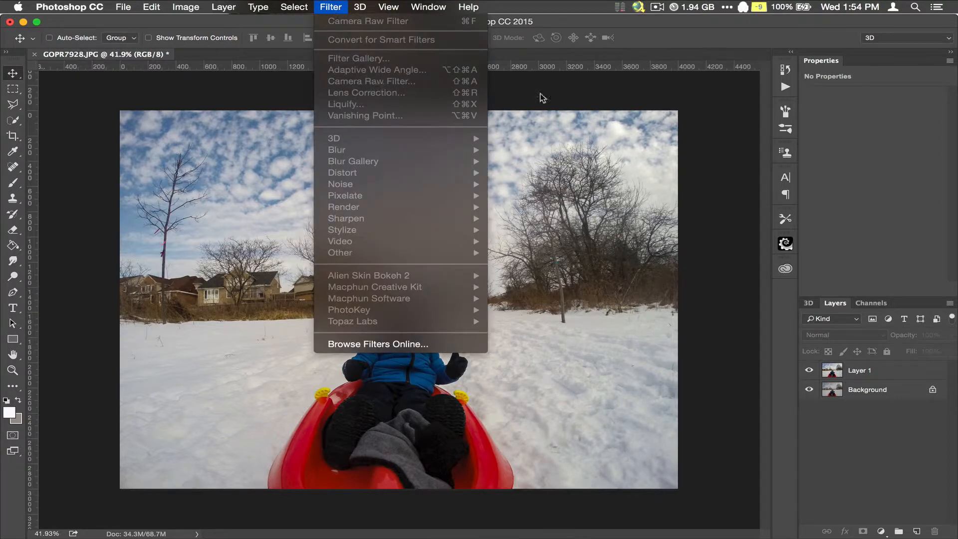
click(917, 375)
click(892, 372)
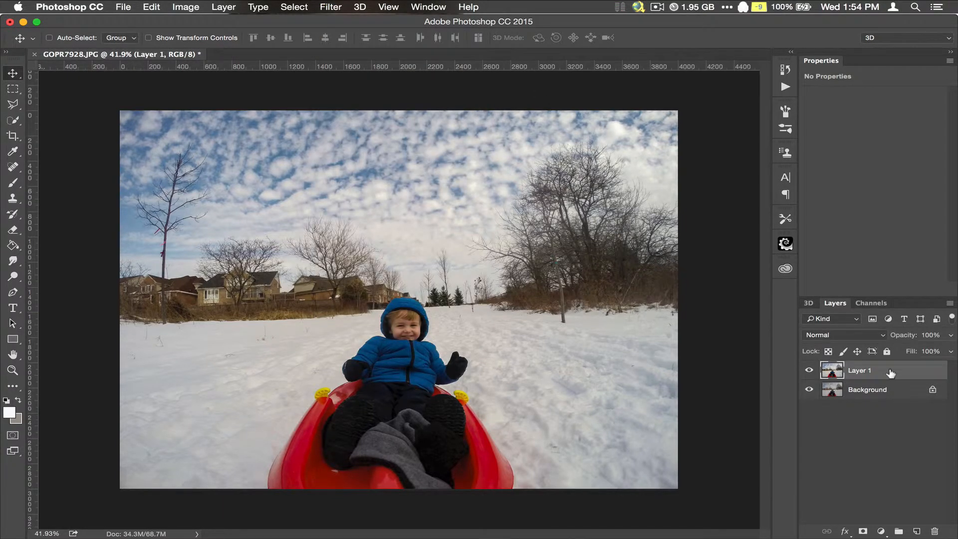